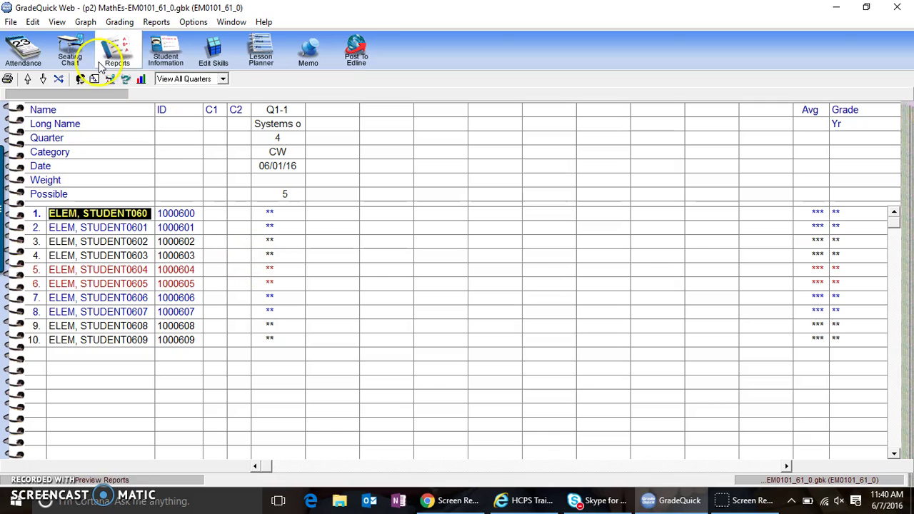
# Step: Open the Attendance Chart for the week starting 06/05/16
pyautogui.click(23, 54)
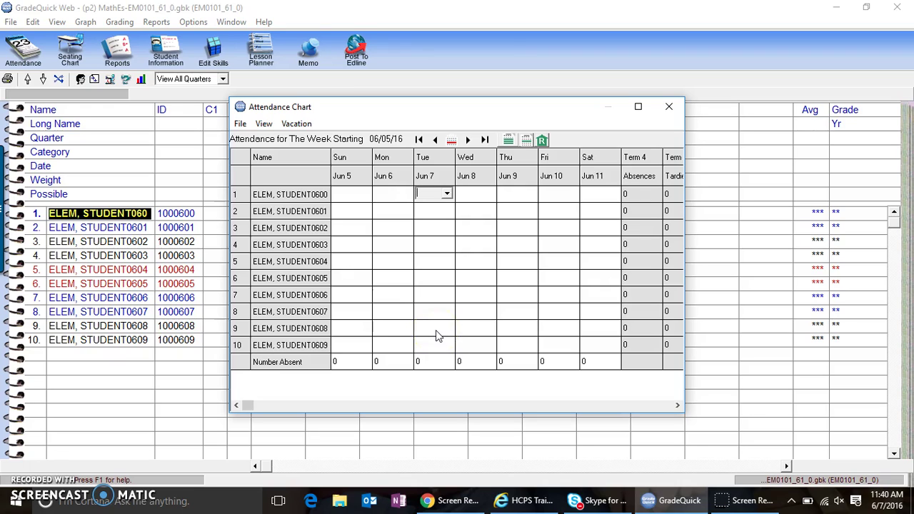
pyautogui.click(447, 195)
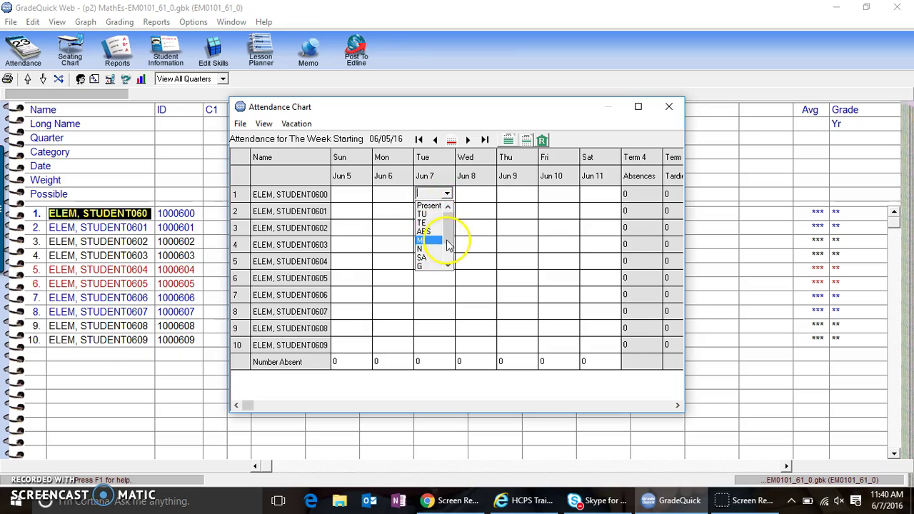
pyautogui.moveTo(446, 241)
pyautogui.mouseDown()
pyautogui.moveTo(447, 258)
pyautogui.moveTo(446, 229)
pyautogui.mouseUp()
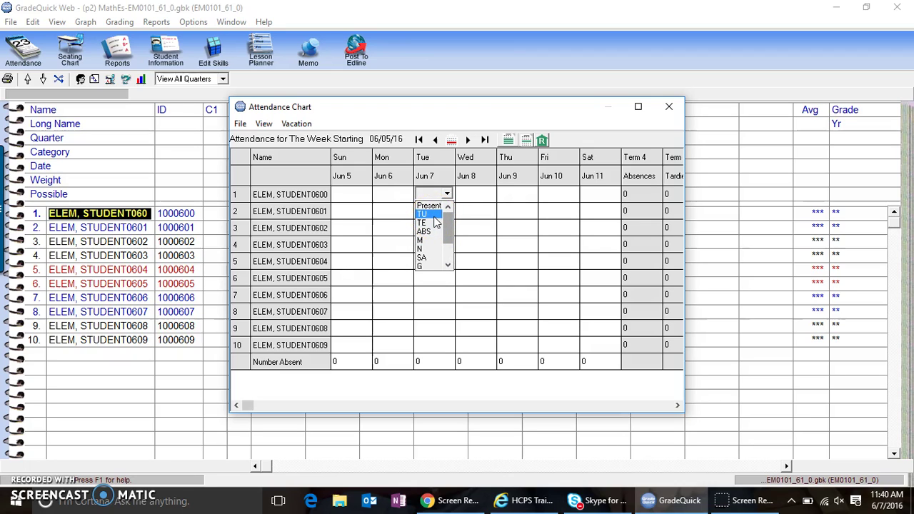
pyautogui.click(433, 224)
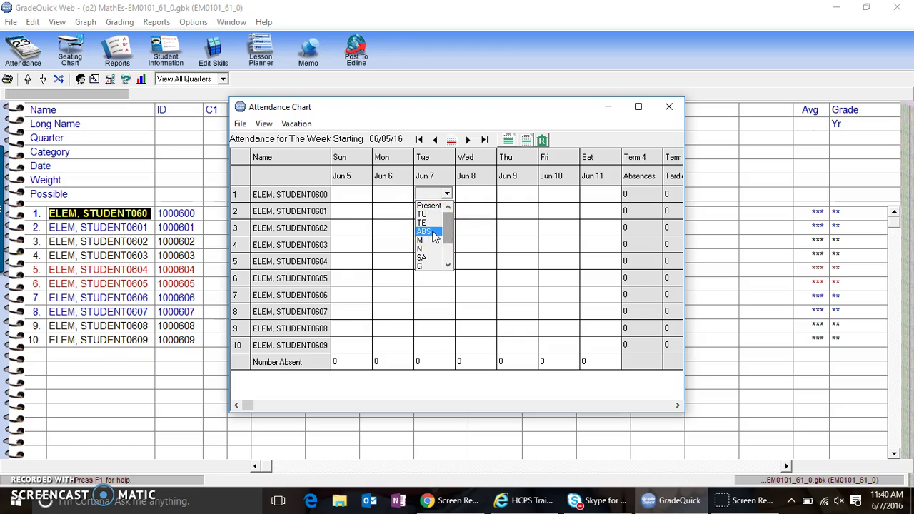
pyautogui.click(428, 241)
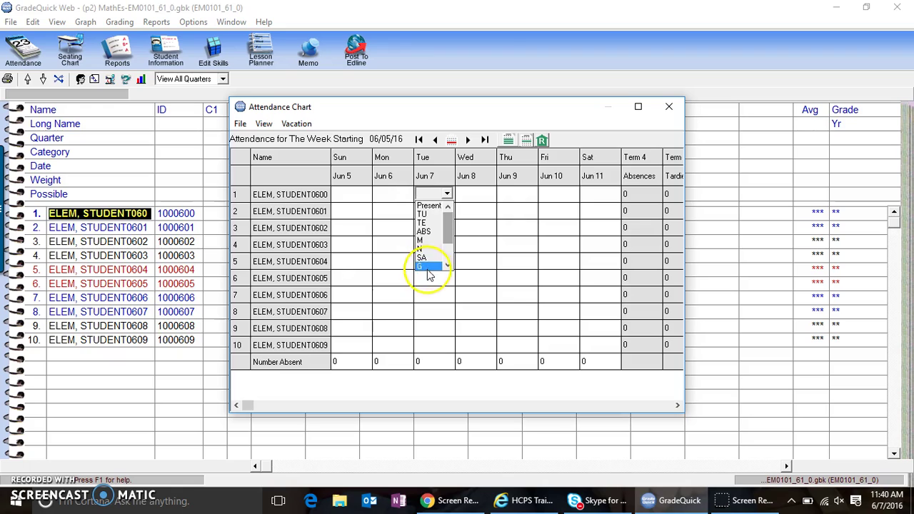
pyautogui.click(452, 244)
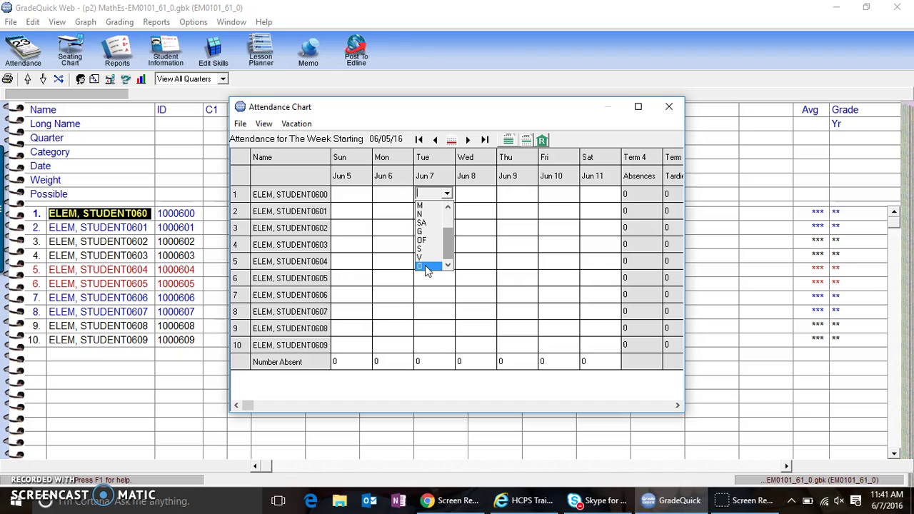
pyautogui.click(391, 244)
pyautogui.click(241, 125)
pyautogui.click(240, 124)
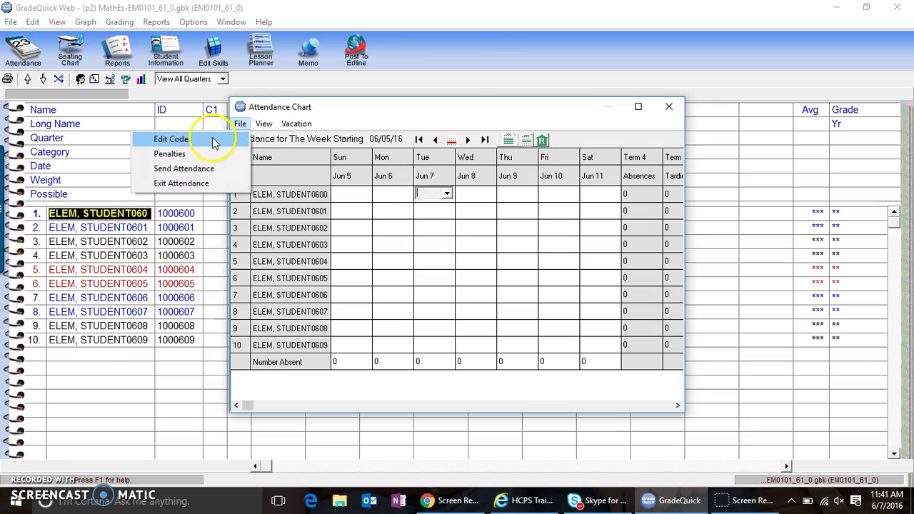
pyautogui.click(213, 141)
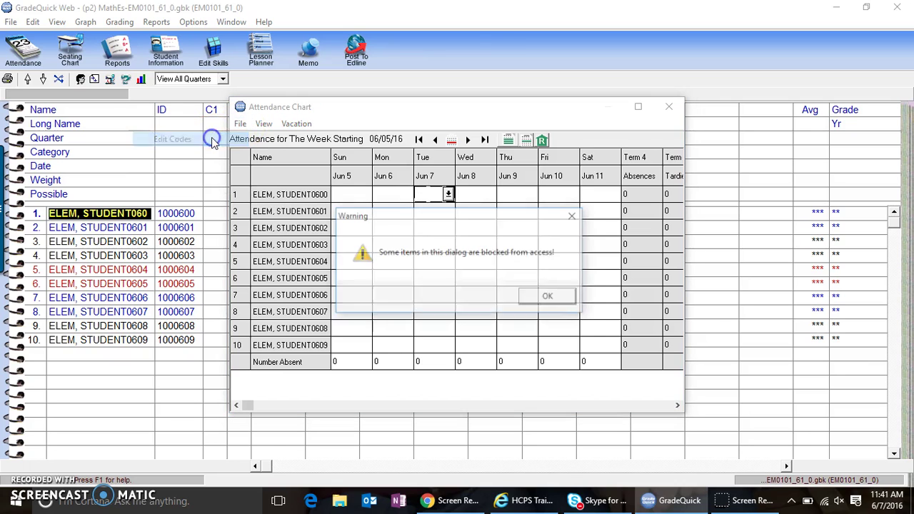
pyautogui.click(563, 303)
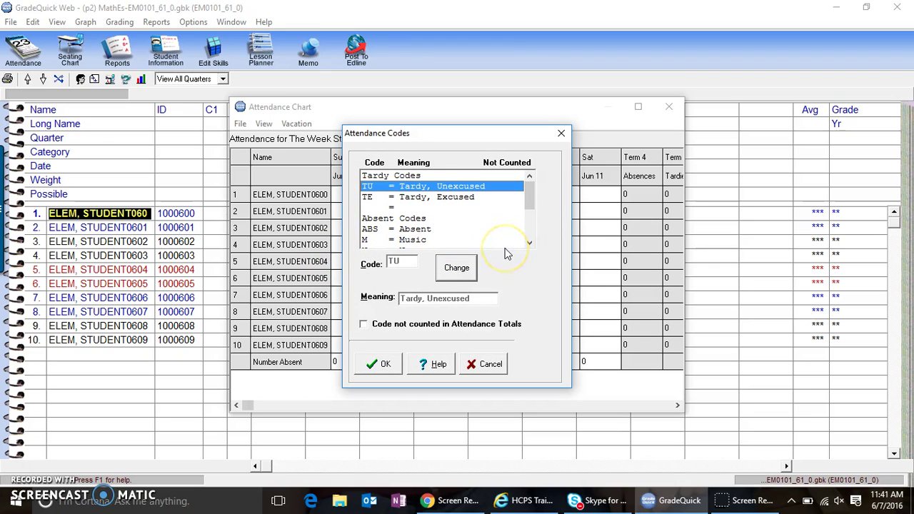
pyautogui.click(474, 370)
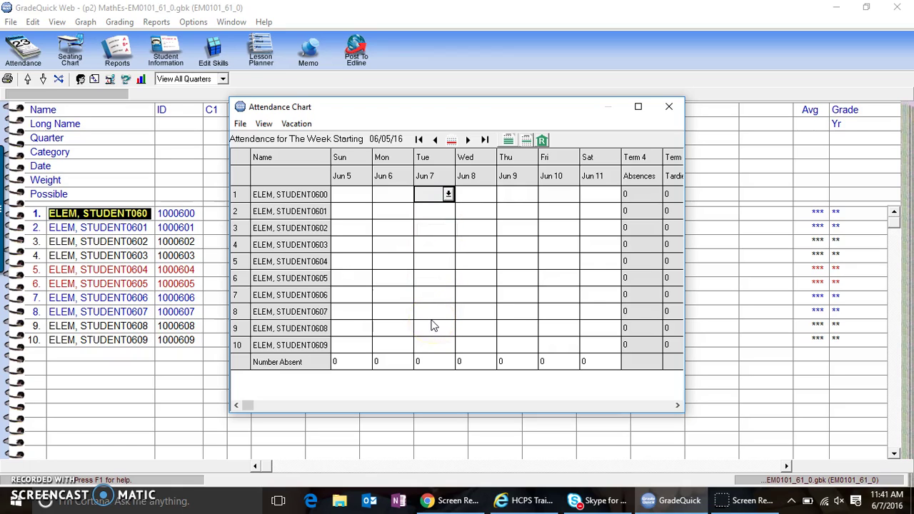
# Step: Mark Jun 7 as ABS for student 2 and TE for student 5
pyautogui.click(445, 215)
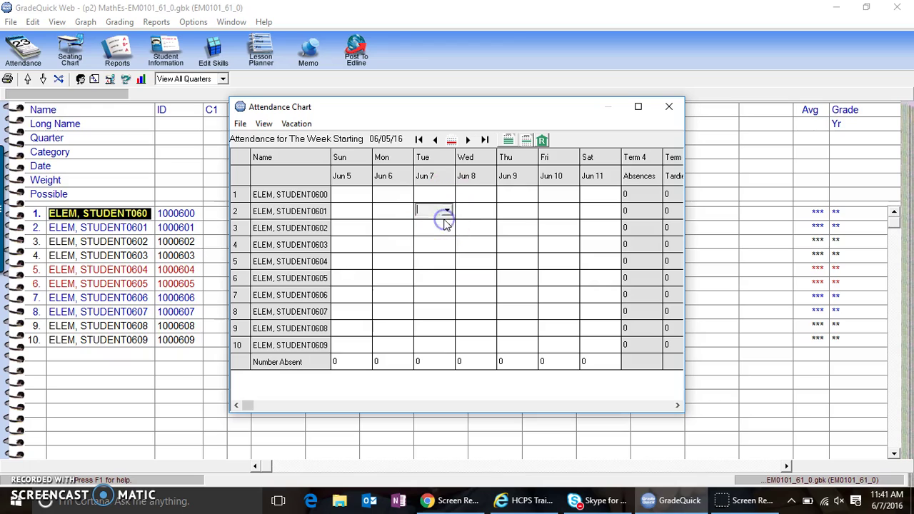
pyautogui.click(447, 211)
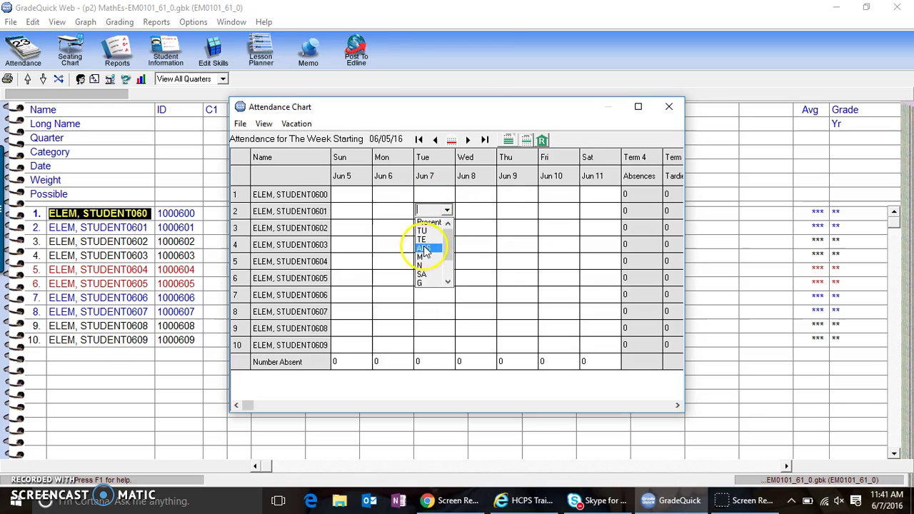
pyautogui.click(426, 245)
pyautogui.click(428, 261)
pyautogui.click(446, 261)
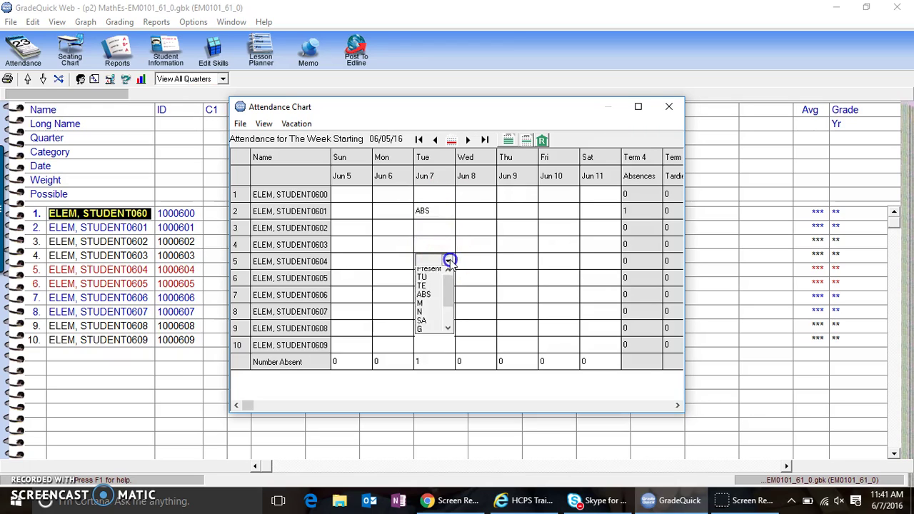
pyautogui.click(423, 290)
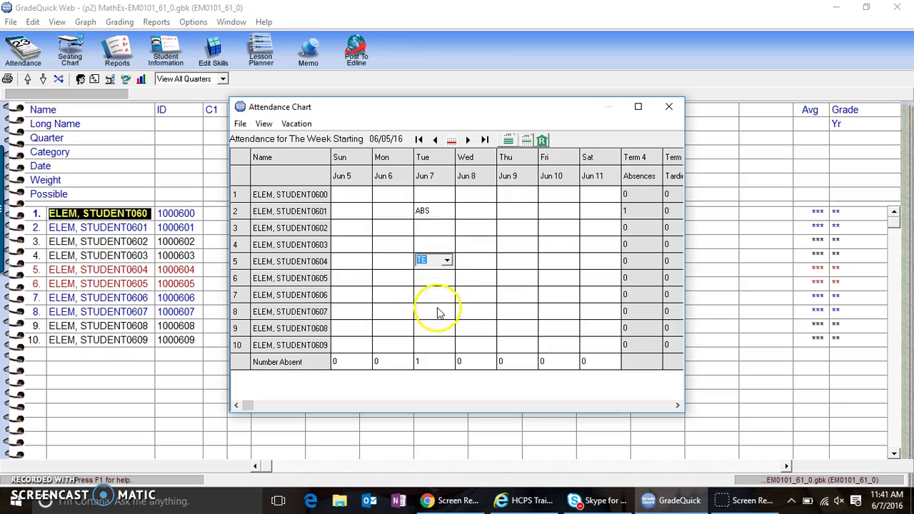
# Step: Mark student 8 as SA on Jun 7 and widen the chart to reveal the Tardies column
pyautogui.click(435, 315)
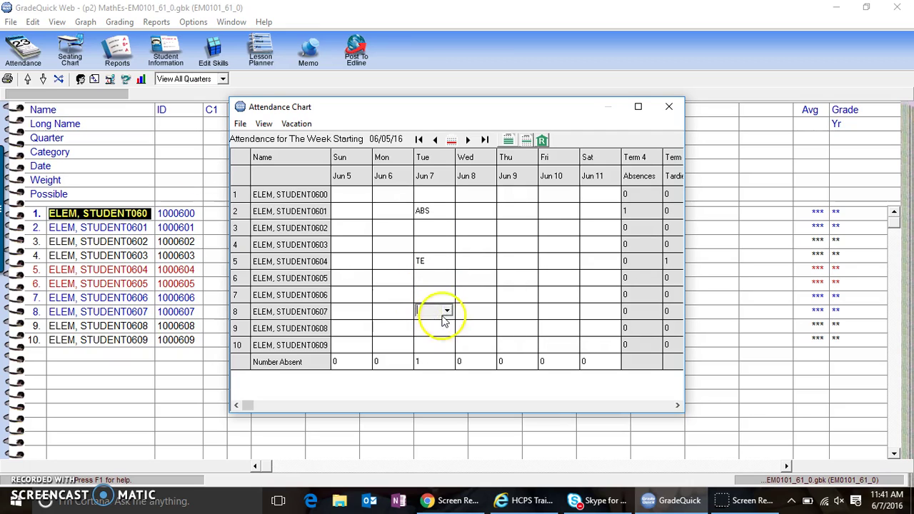
pyautogui.click(446, 312)
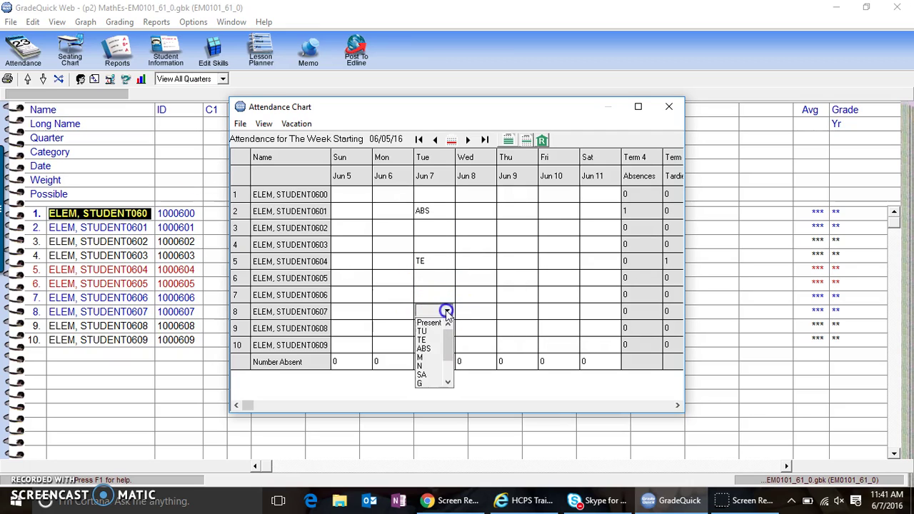
pyautogui.click(434, 377)
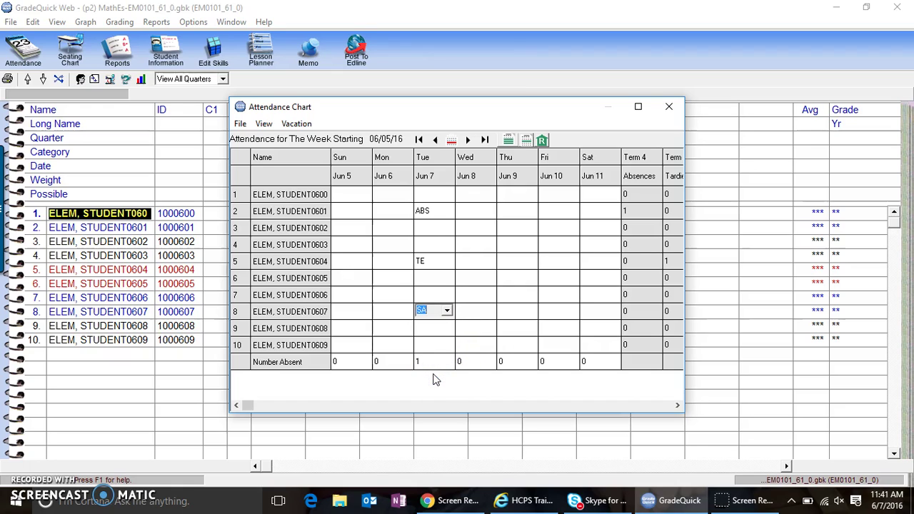
pyautogui.click(489, 263)
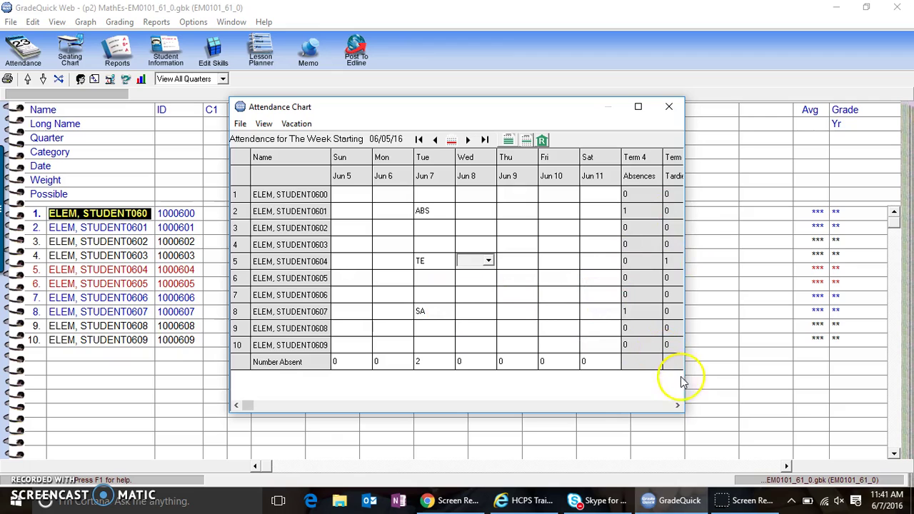
pyautogui.moveTo(684, 385); pyautogui.dragTo(726, 385)
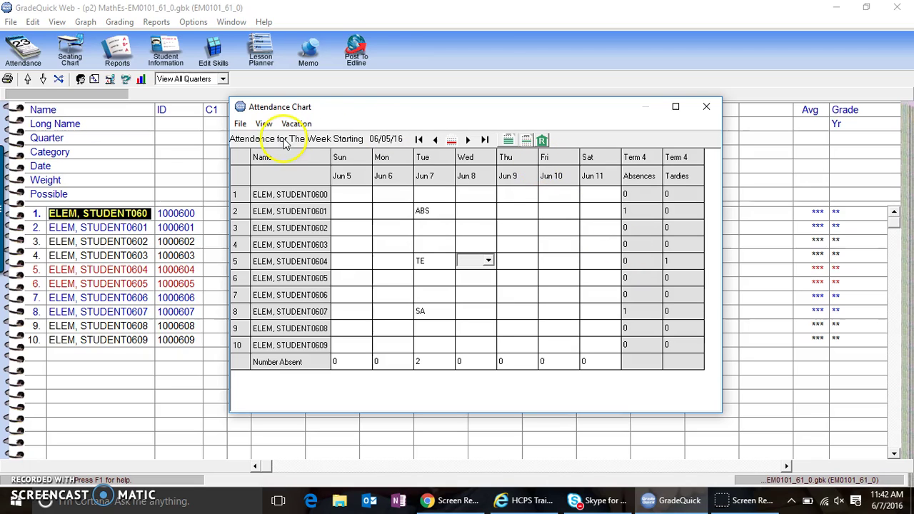
# Step: Turn on the Total Daily Absences and Total Daily Tardies subtotal rows in Attendance View Options
pyautogui.click(265, 125)
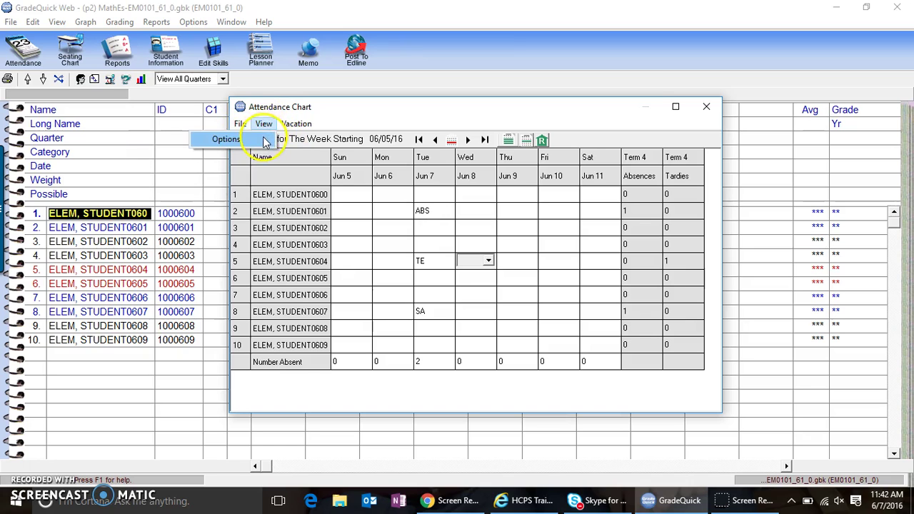
pyautogui.click(264, 139)
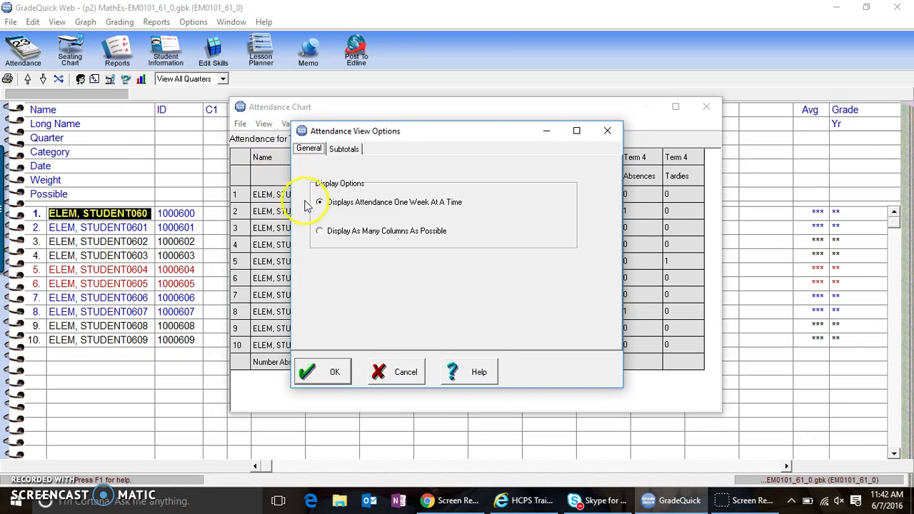
pyautogui.click(344, 150)
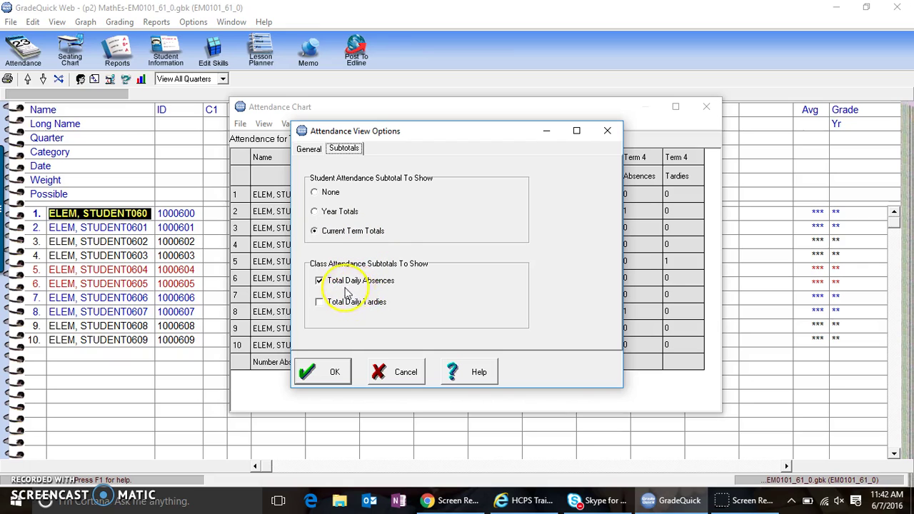
pyautogui.click(319, 304)
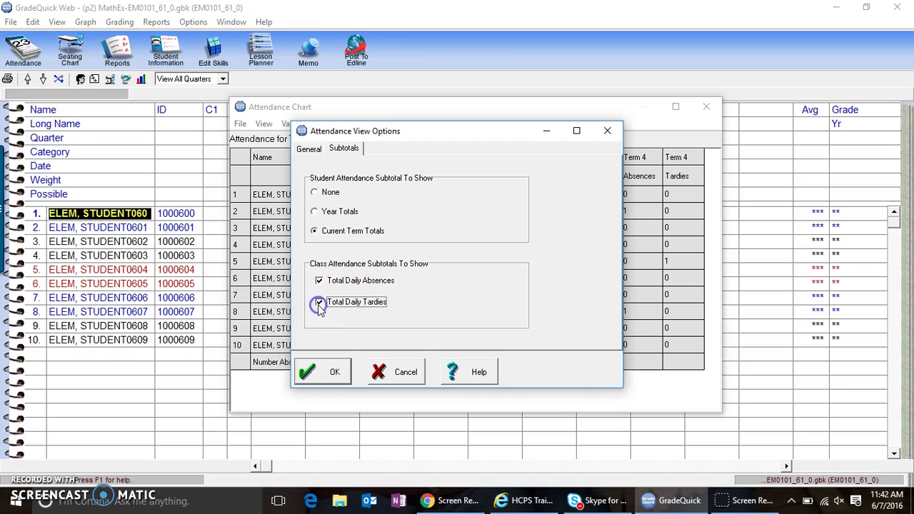
pyautogui.click(329, 372)
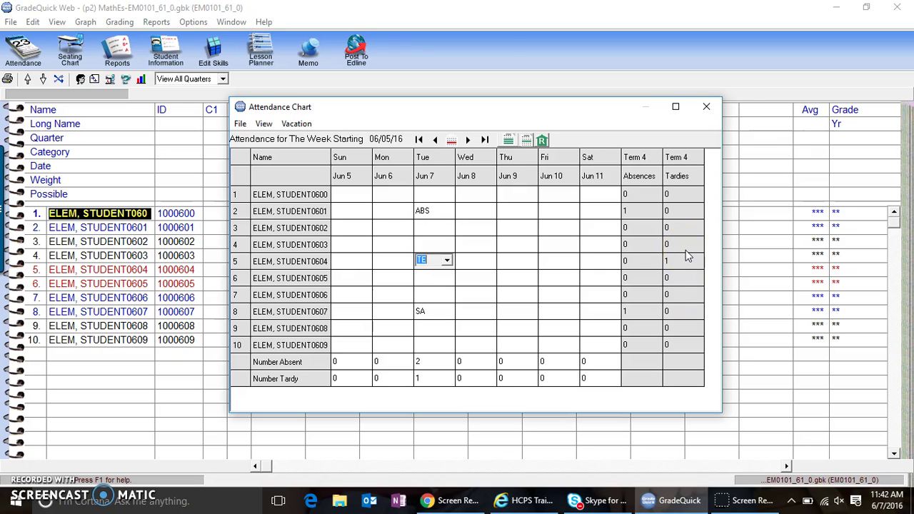
# Step: Close the Attendance Chart and open the class Seating Chart
pyautogui.click(707, 108)
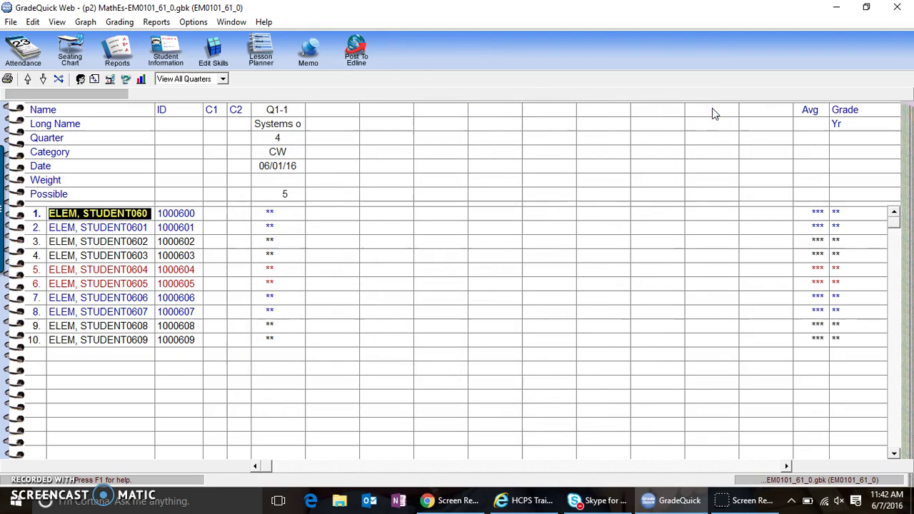
pyautogui.click(70, 54)
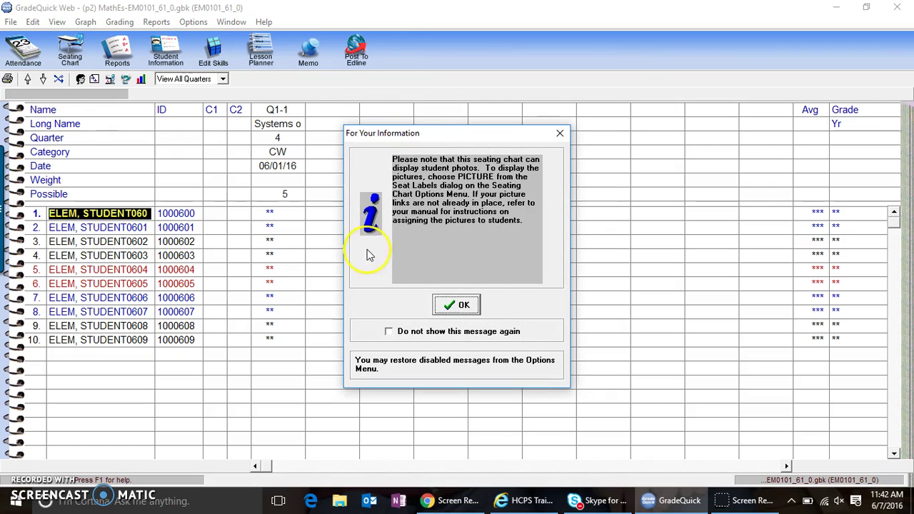
pyautogui.click(457, 306)
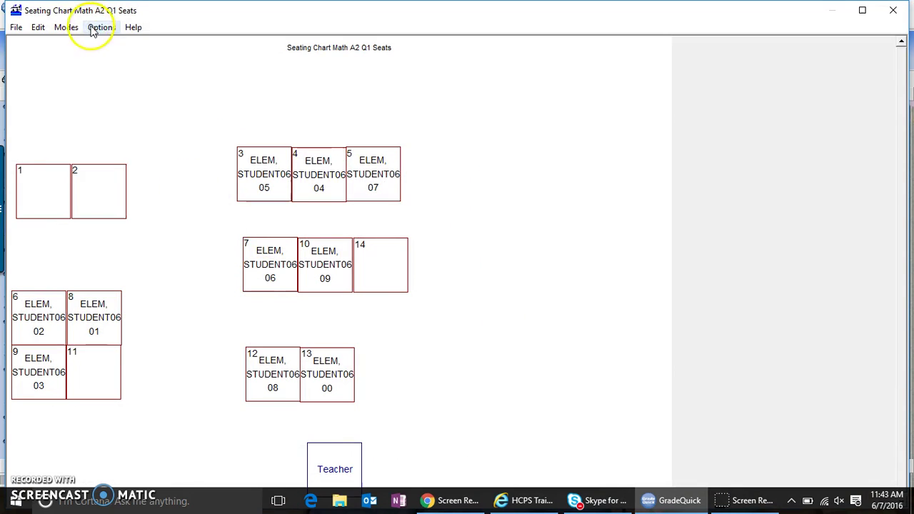
# Step: Switch the seating chart to Edit Attendance mode for 6/7/16
pyautogui.click(68, 28)
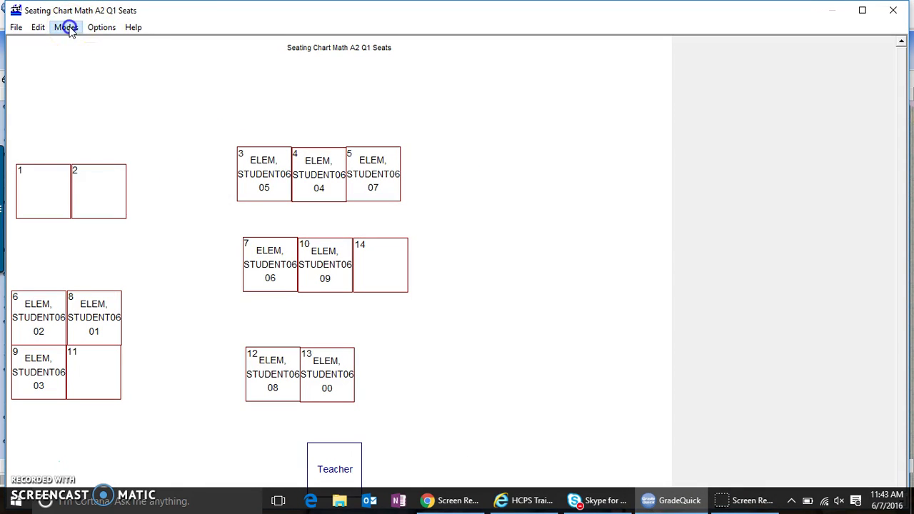
pyautogui.click(69, 44)
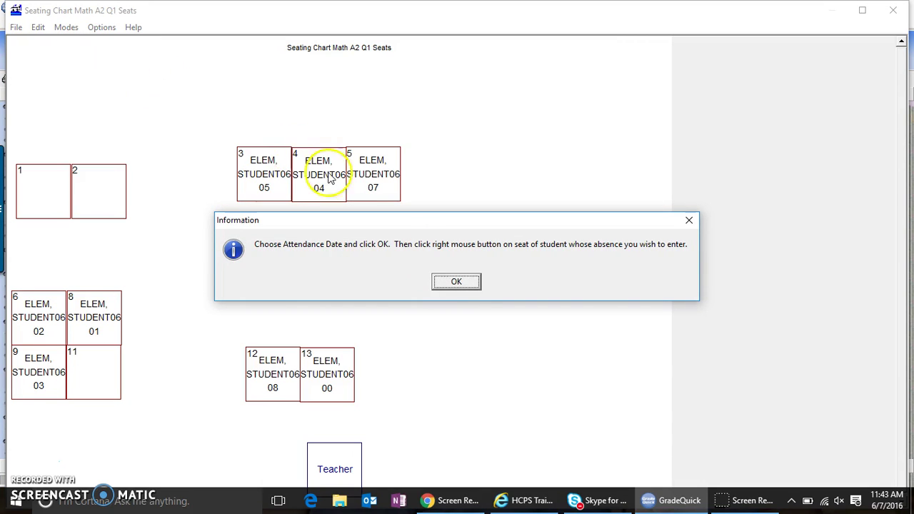
pyautogui.click(457, 281)
pyautogui.click(499, 256)
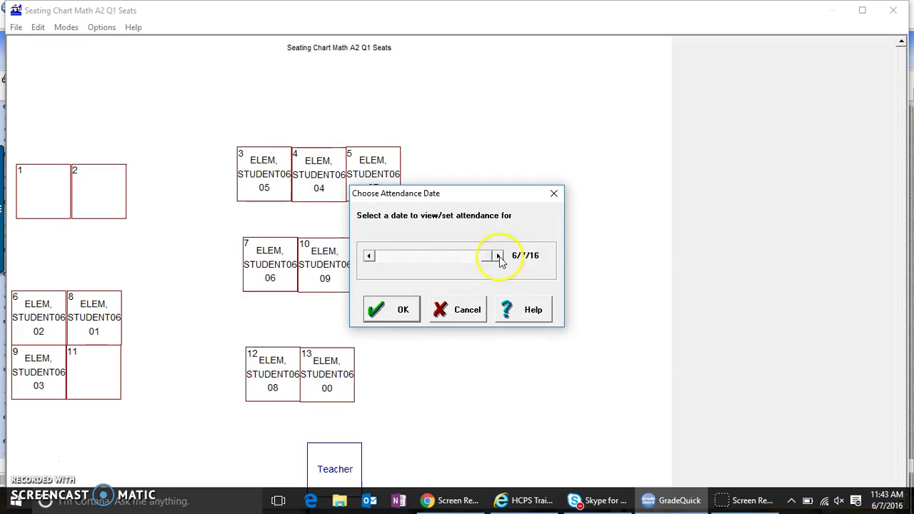
pyautogui.click(393, 321)
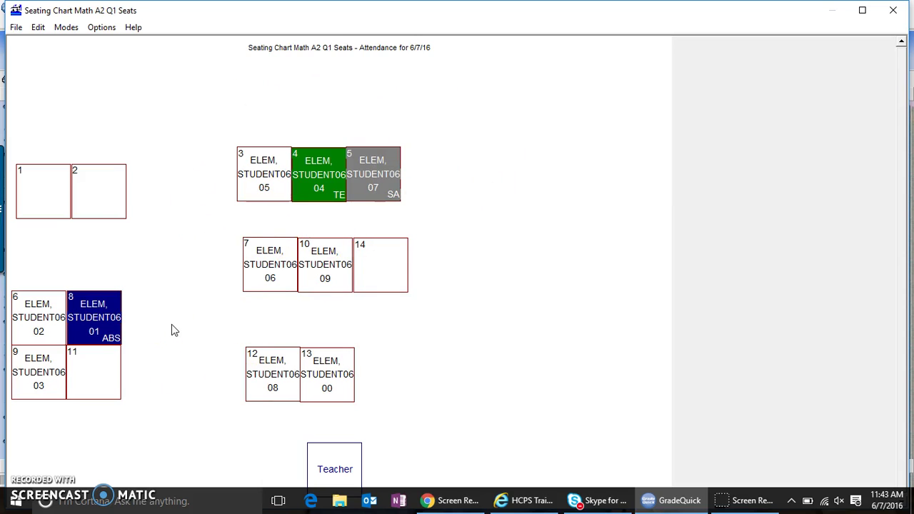
# Step: Change the seating chart's attendance date to 6/6/16
pyautogui.click(68, 28)
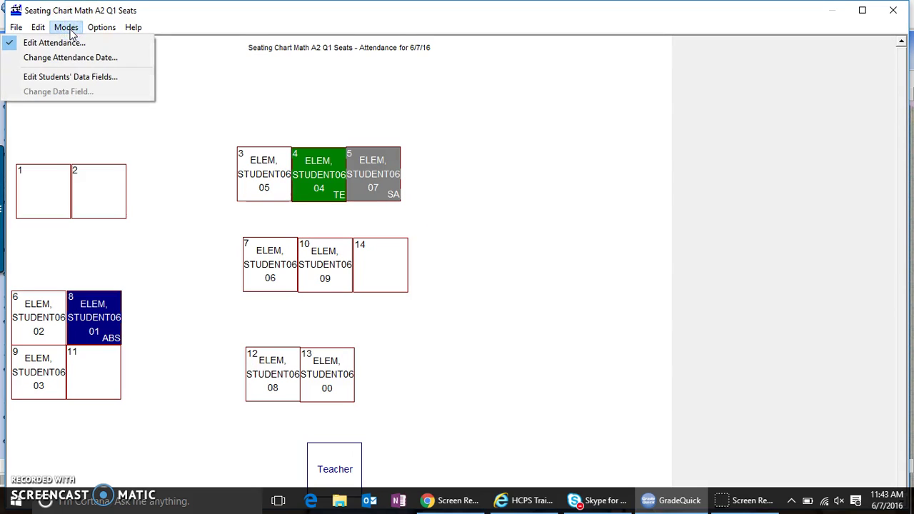
pyautogui.click(68, 60)
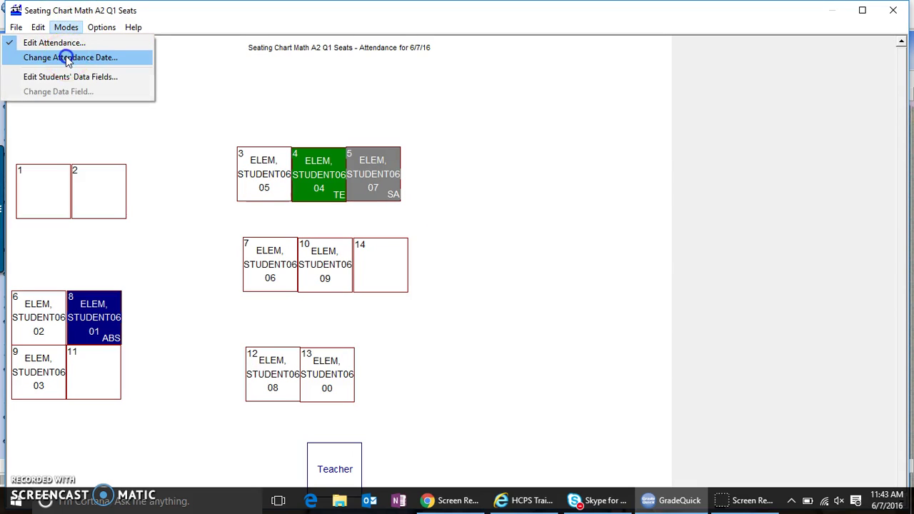
pyautogui.click(68, 58)
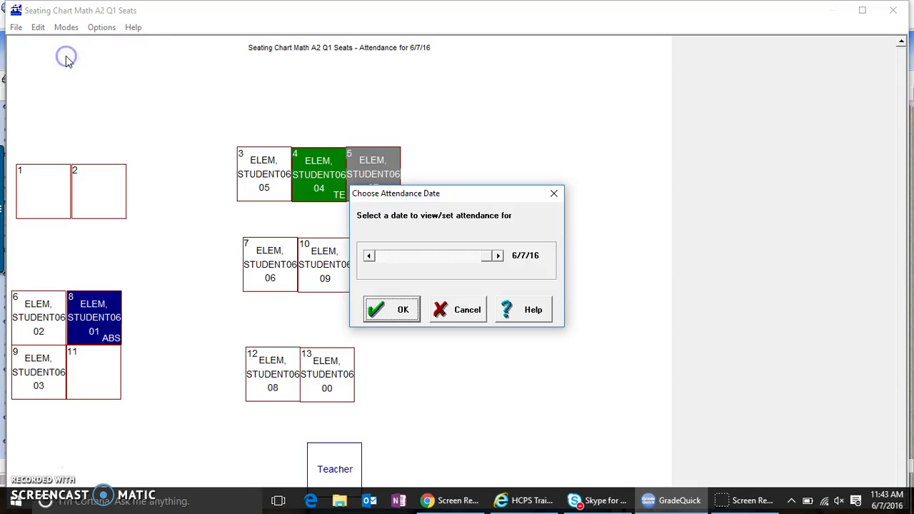
pyautogui.click(369, 257)
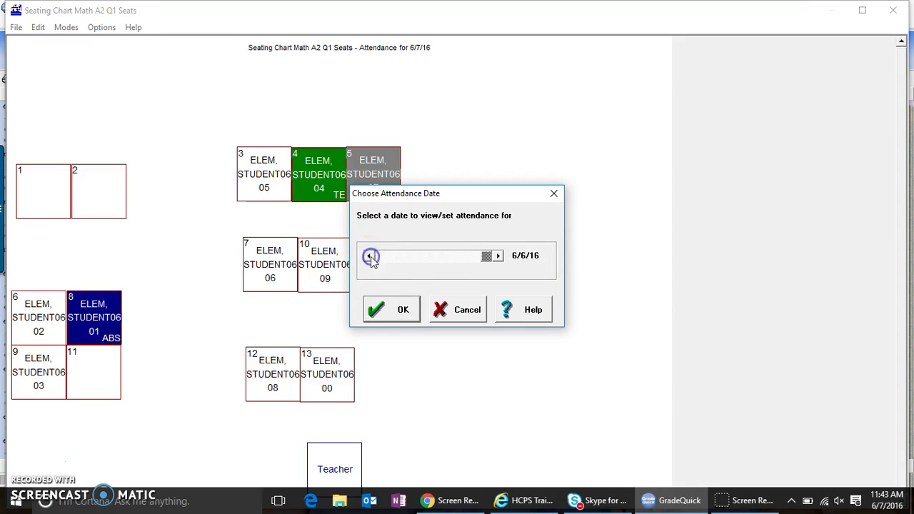
pyautogui.click(390, 317)
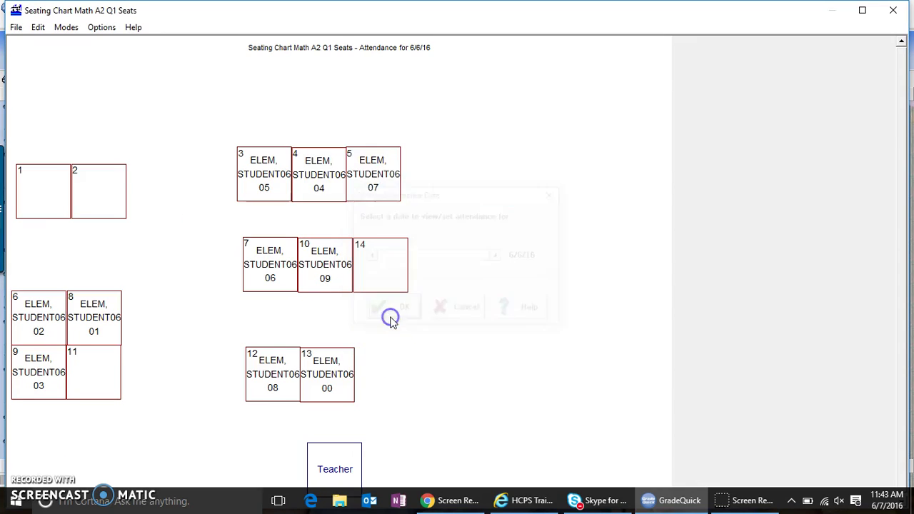
# Step: Code seat 3 as Nurse (N), seat 10 as Music (M), and seat 9 as School Activity (SA)
pyautogui.click(259, 170)
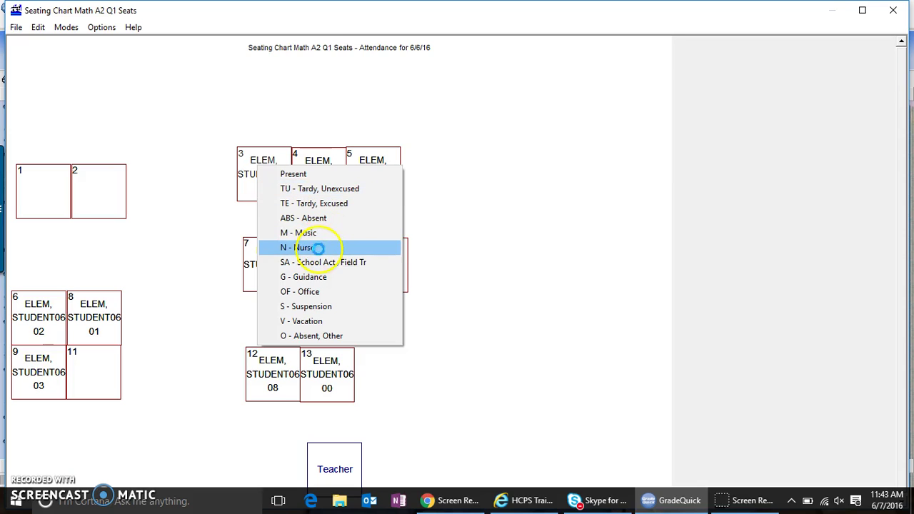
pyautogui.click(319, 248)
pyautogui.click(320, 266)
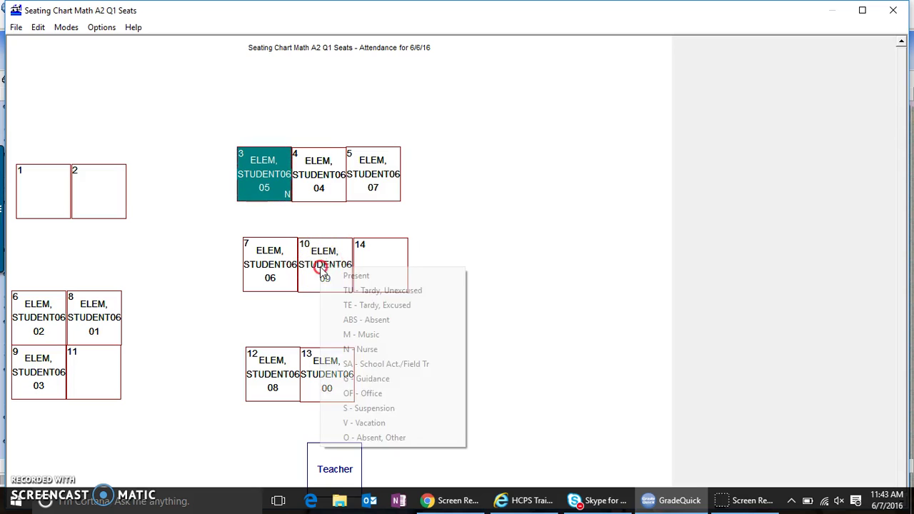
pyautogui.click(368, 336)
pyautogui.click(40, 375)
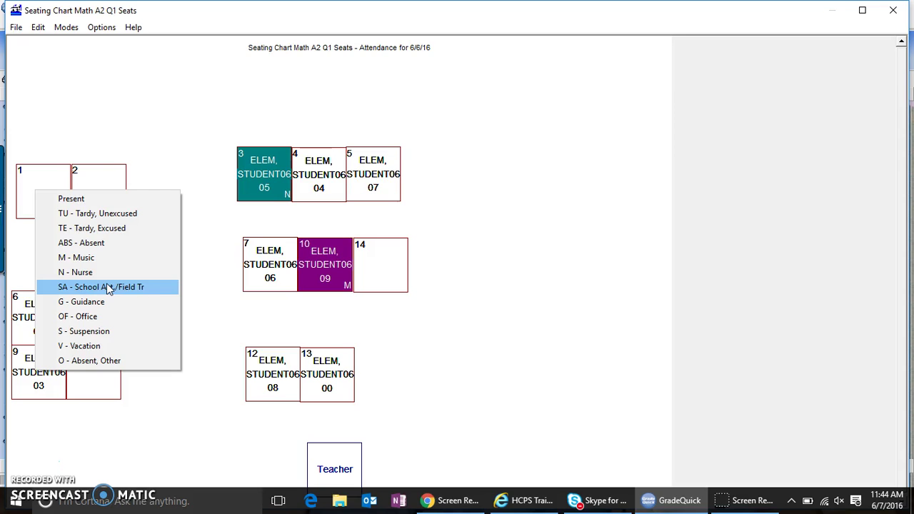
pyautogui.click(107, 287)
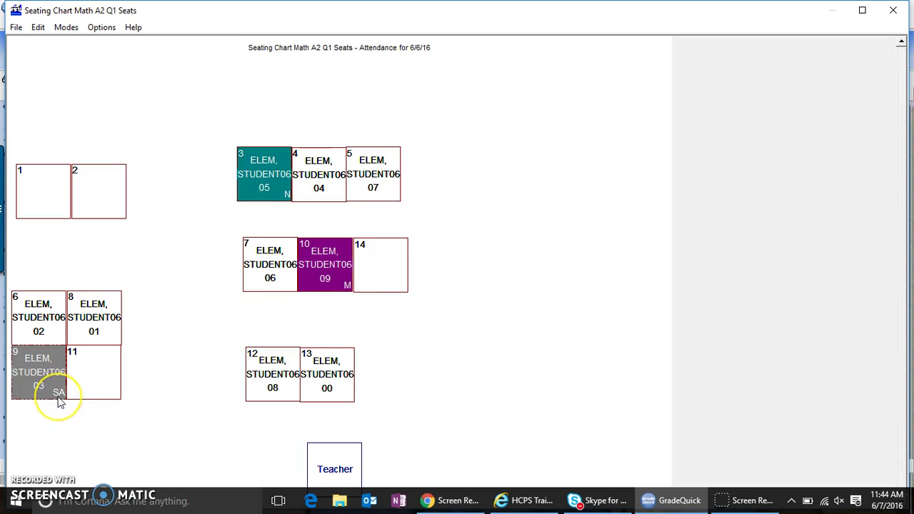
# Step: Turn off Edit Attendance, close the seating chart, and reopen the weekly Attendance Chart
pyautogui.click(66, 29)
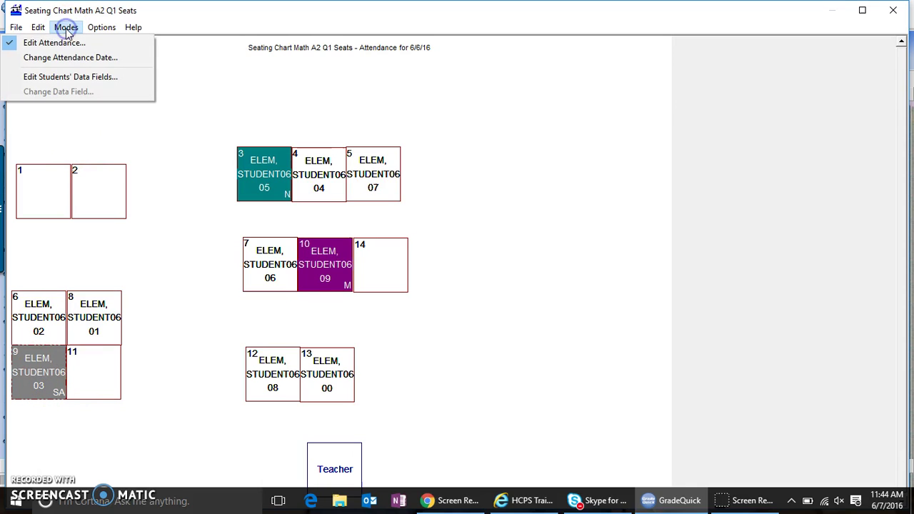
pyautogui.click(63, 43)
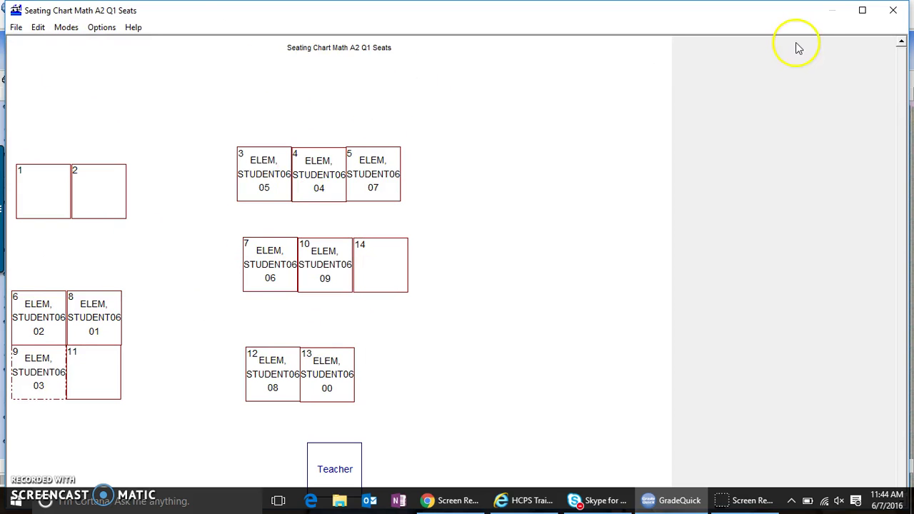
pyautogui.click(893, 10)
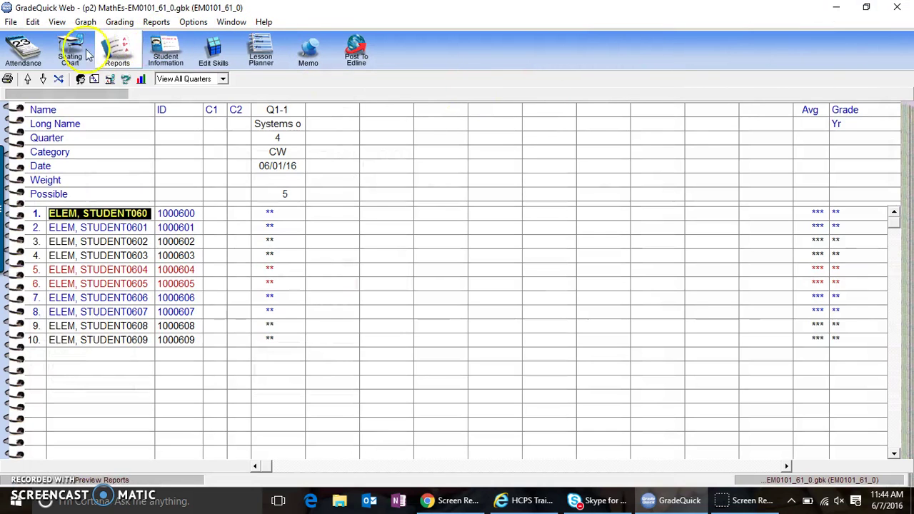
pyautogui.click(39, 50)
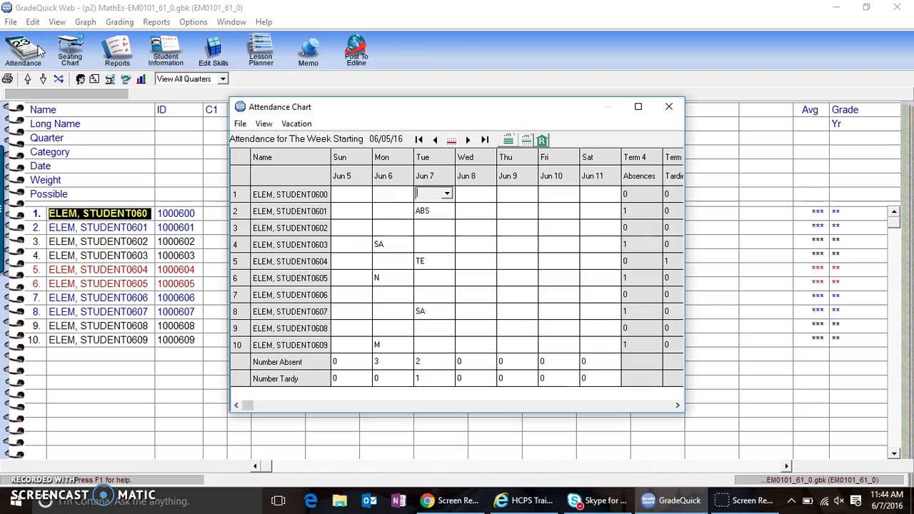